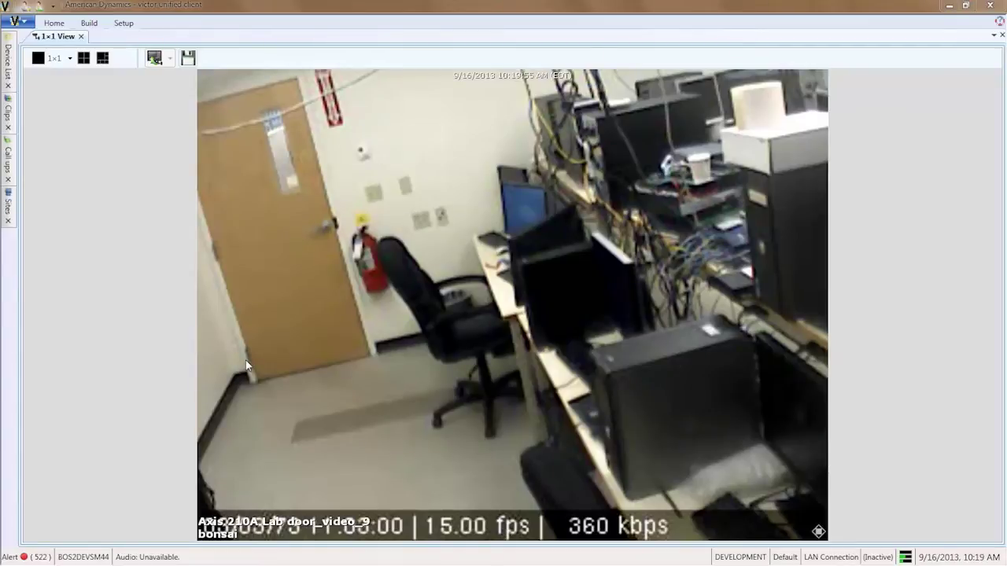
# Start a search wizard for the Axis 210A Lab door camera and set an Enter search over the Last Week
pyautogui.rightClick(326, 297)
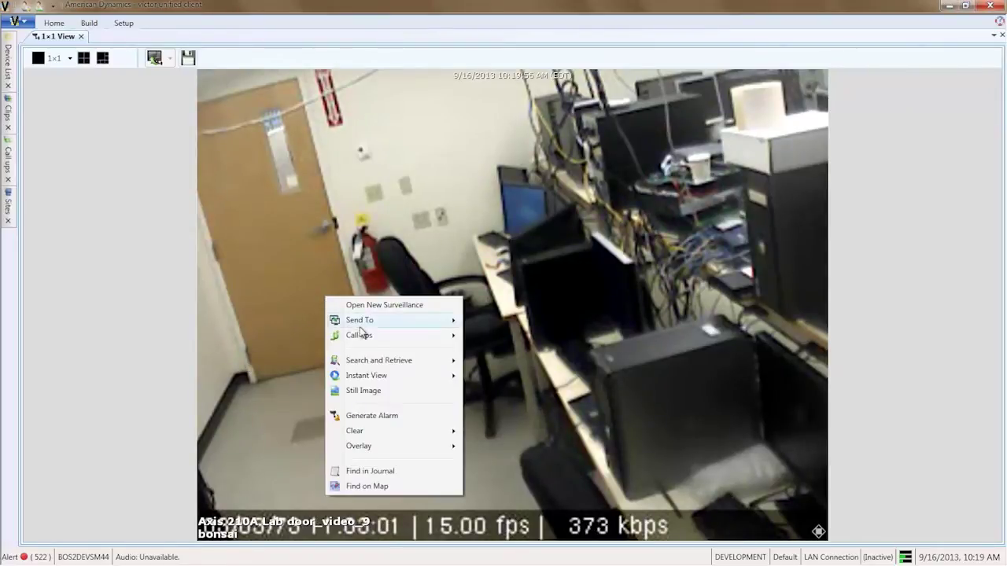
pyautogui.moveTo(393, 361)
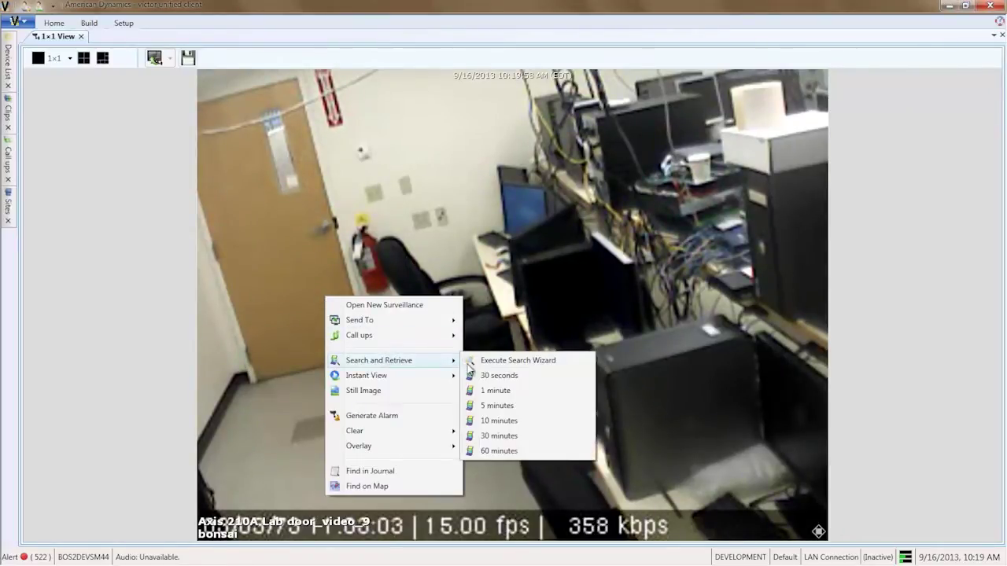
pyautogui.click(495, 359)
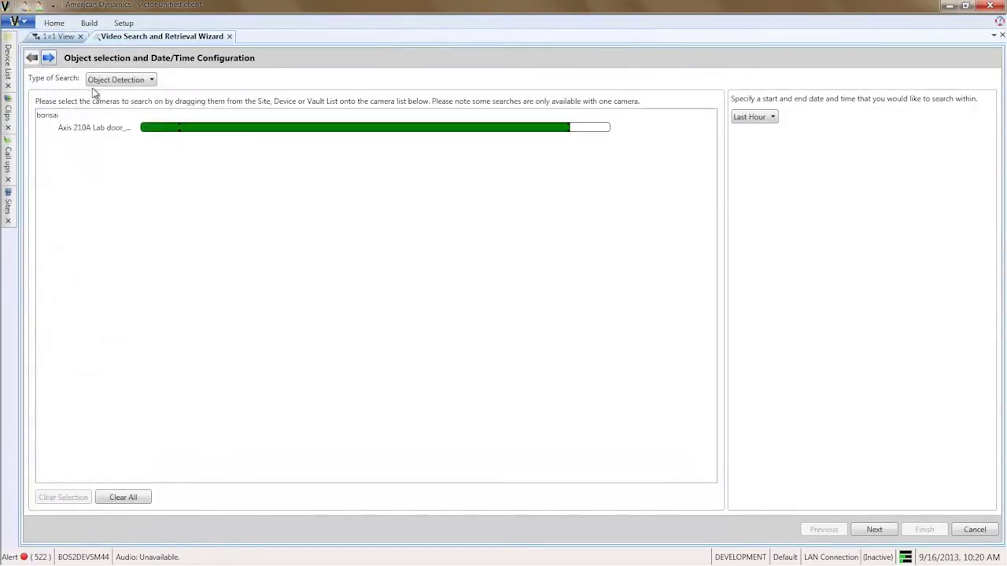
pyautogui.click(99, 80)
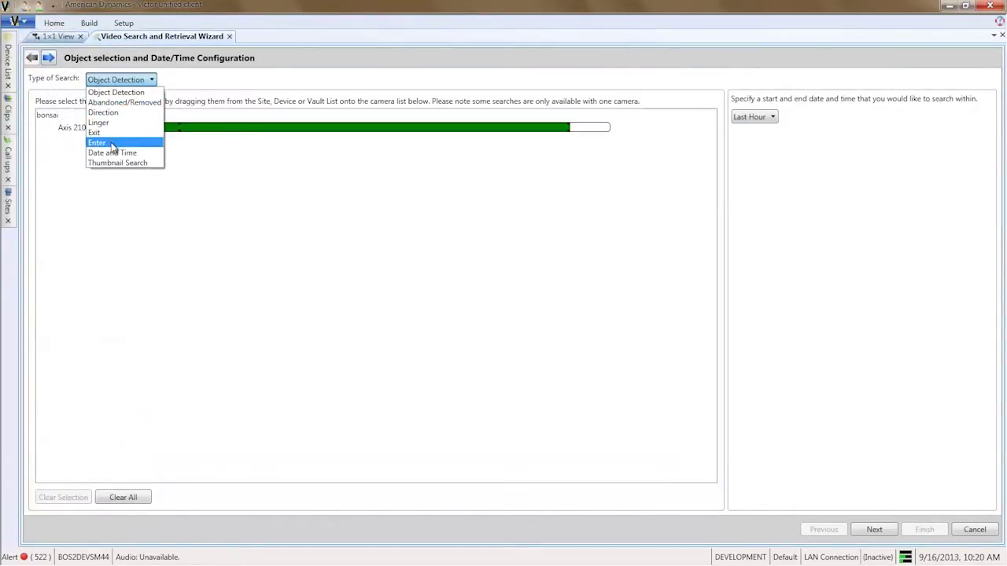
pyautogui.click(111, 143)
pyautogui.click(755, 117)
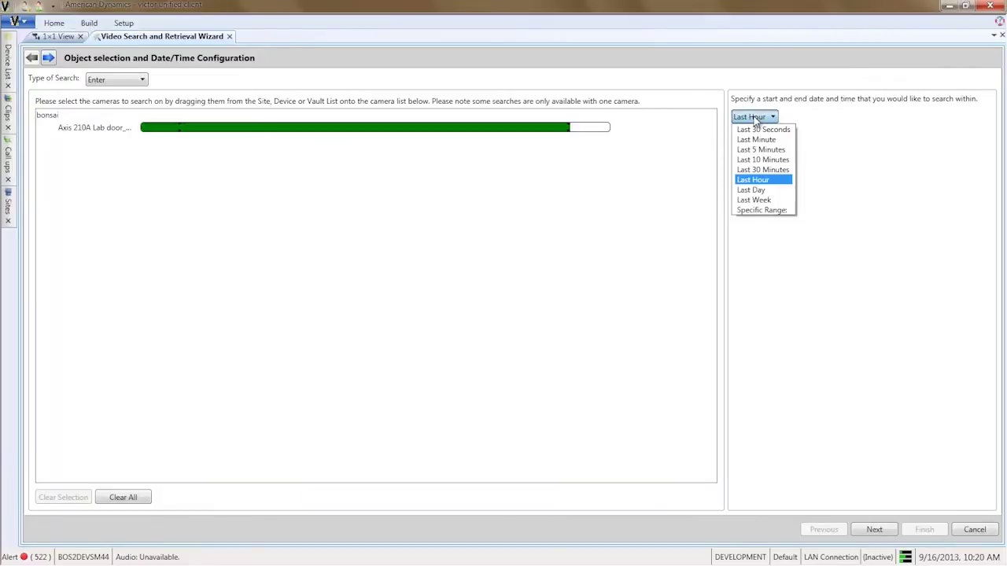
pyautogui.click(755, 200)
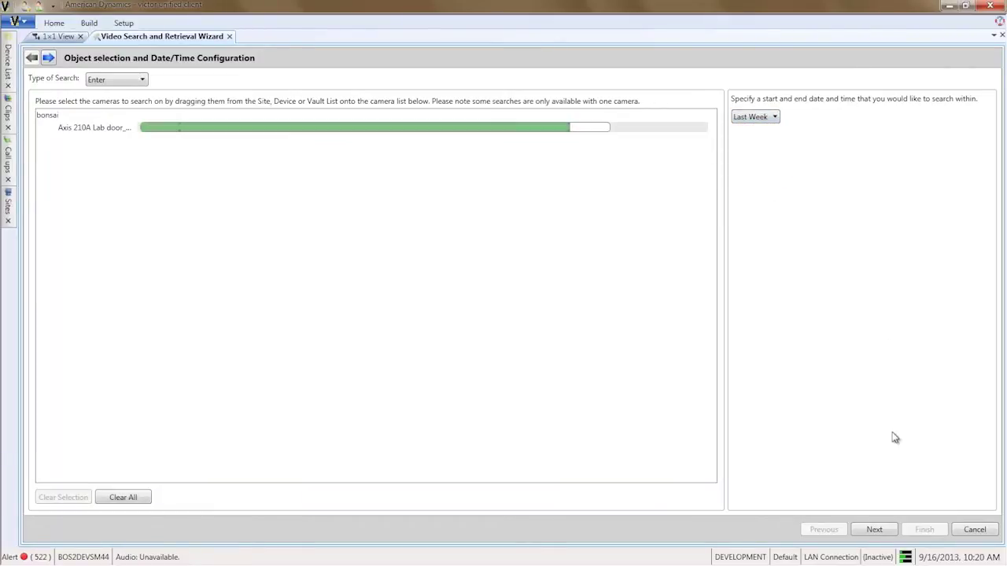
pyautogui.click(874, 530)
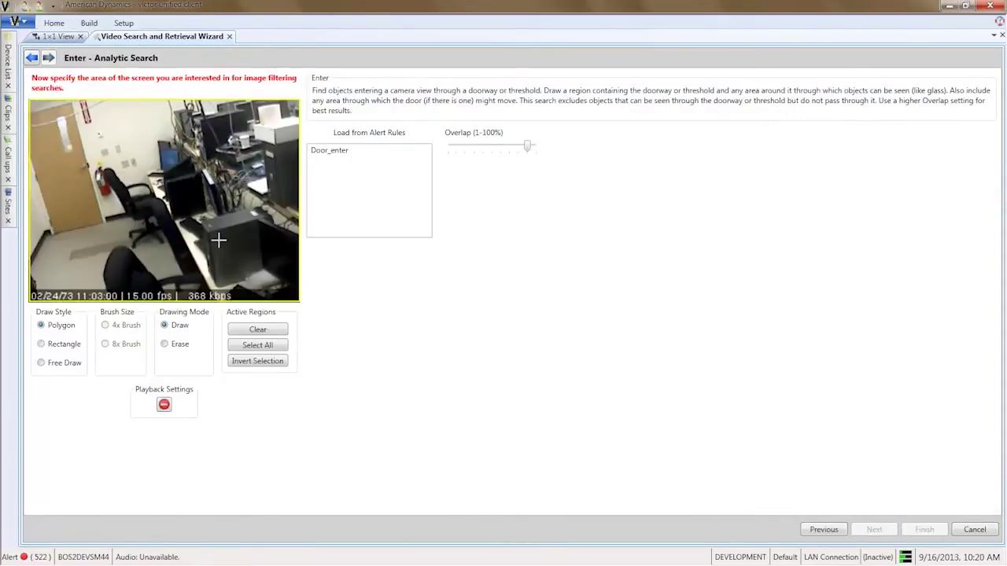
# Mark a rectangular detection region covering the door and its surroundings, and run the Enter search
pyautogui.click(41, 345)
pyautogui.moveTo(32, 100); pyautogui.dragTo(126, 253)
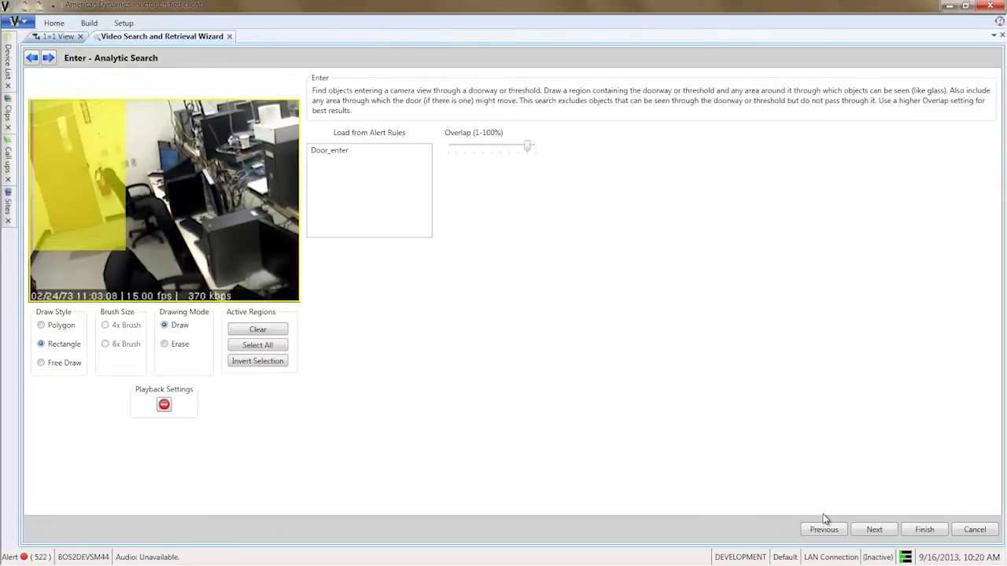
pyautogui.click(924, 531)
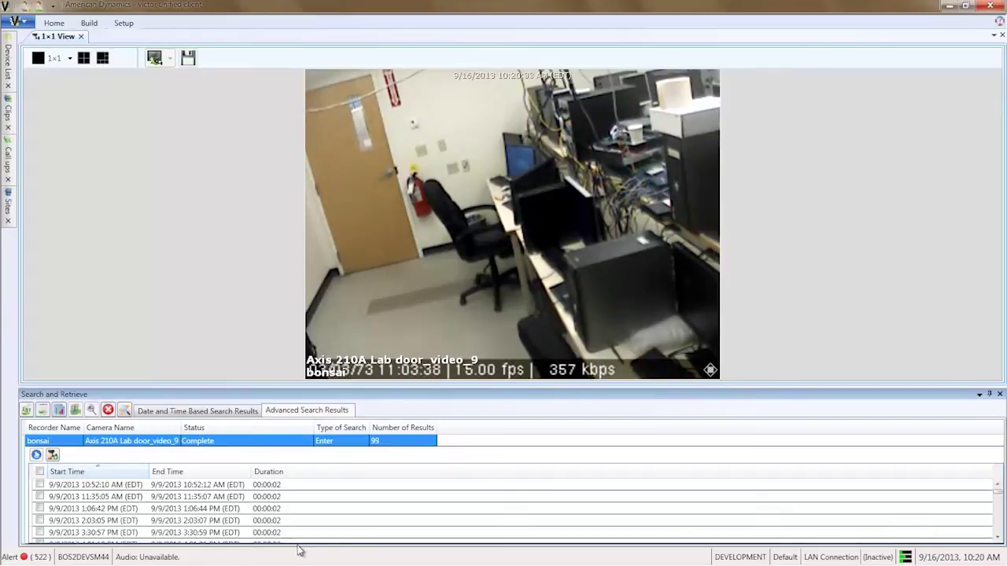
# Play the result clips from 9/9/2013 10:52:10 AM and 9/13/2013 2:01:01 PM, and pause the second one
pyautogui.click(191, 486)
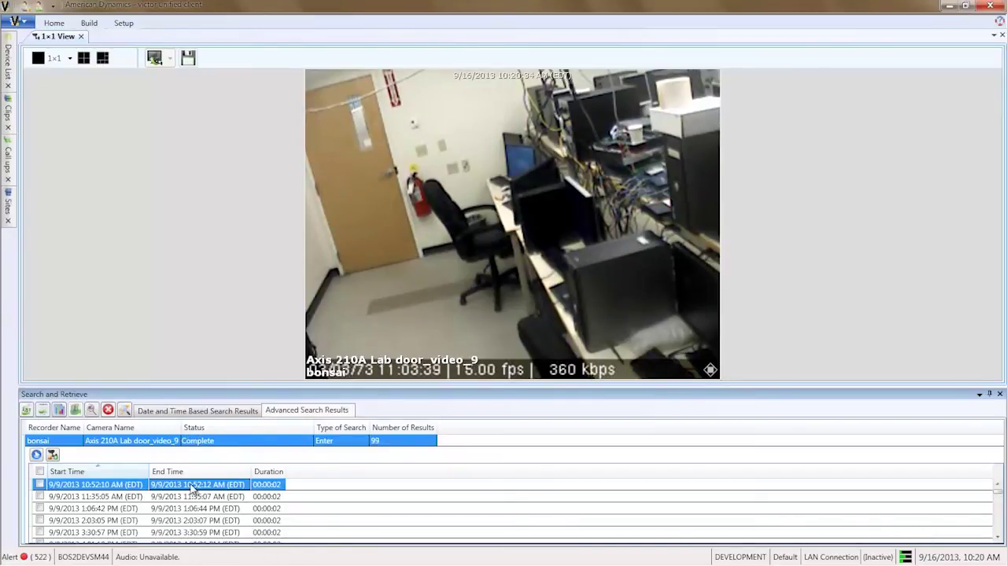
pyautogui.doubleClick(191, 487)
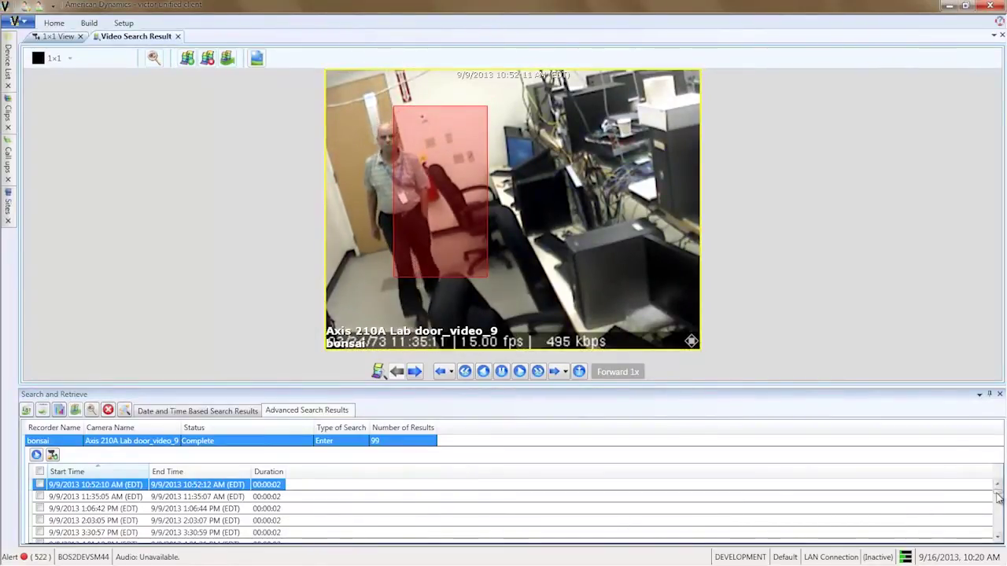
pyautogui.moveTo(997, 497); pyautogui.dragTo(997, 517)
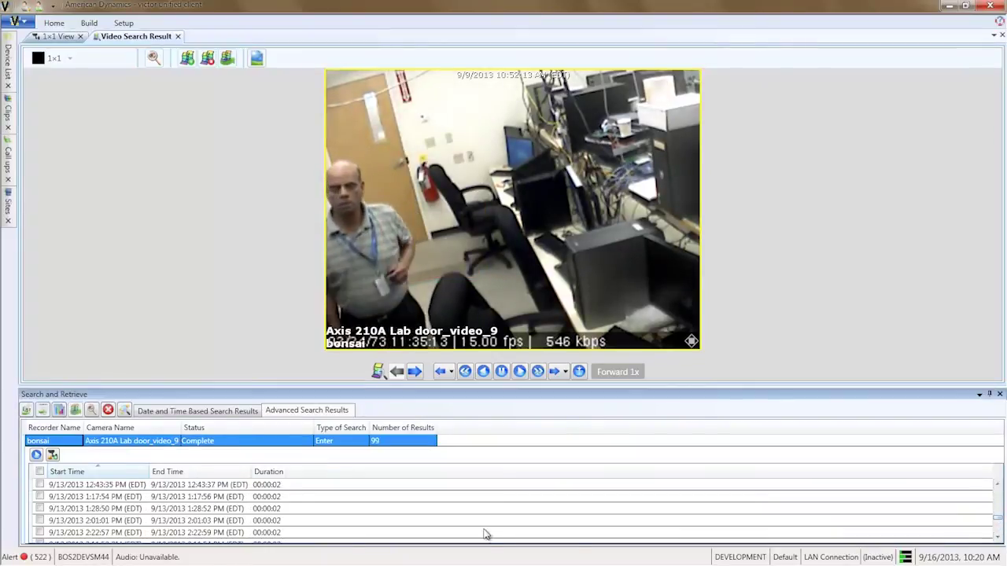
pyautogui.click(175, 525)
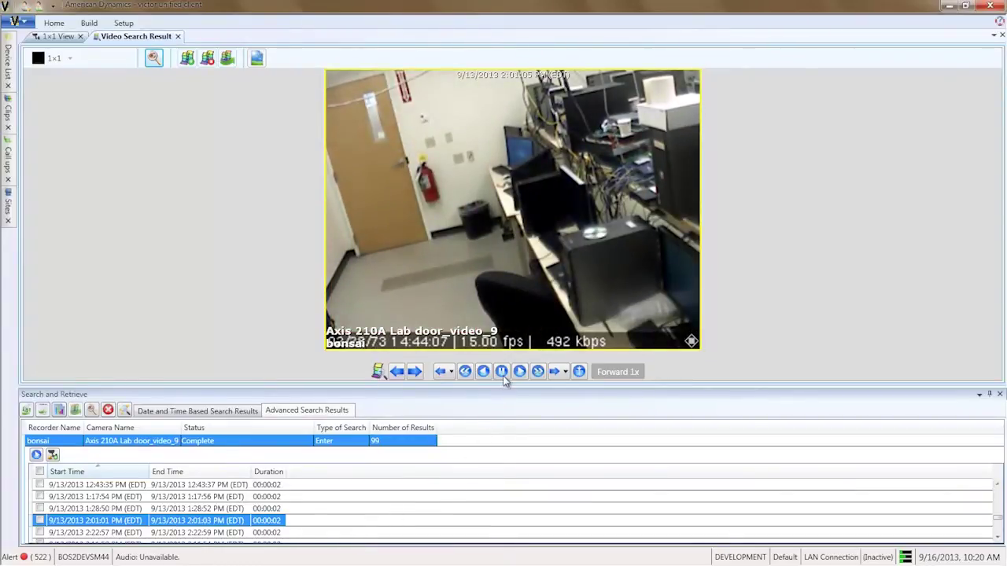
pyautogui.click(501, 372)
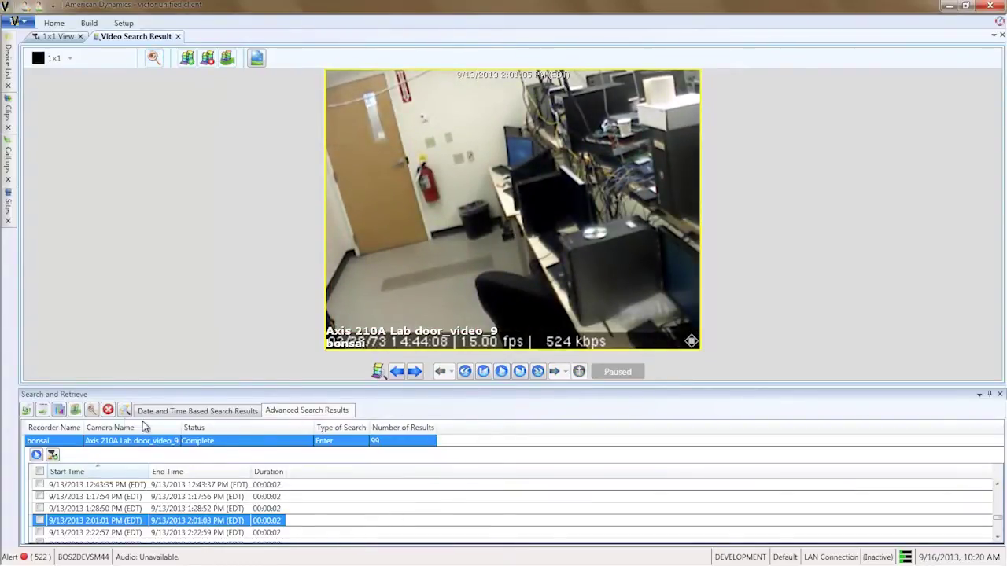
# Chart the search results in the data visualizer and drill down to the 3 PM hour of Sep 14
pyautogui.click(60, 411)
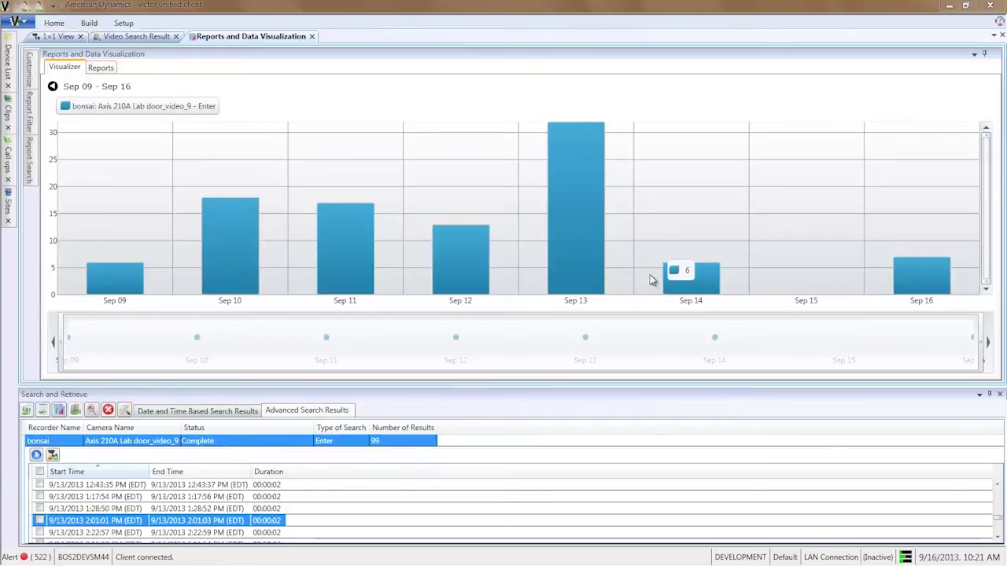
pyautogui.click(692, 287)
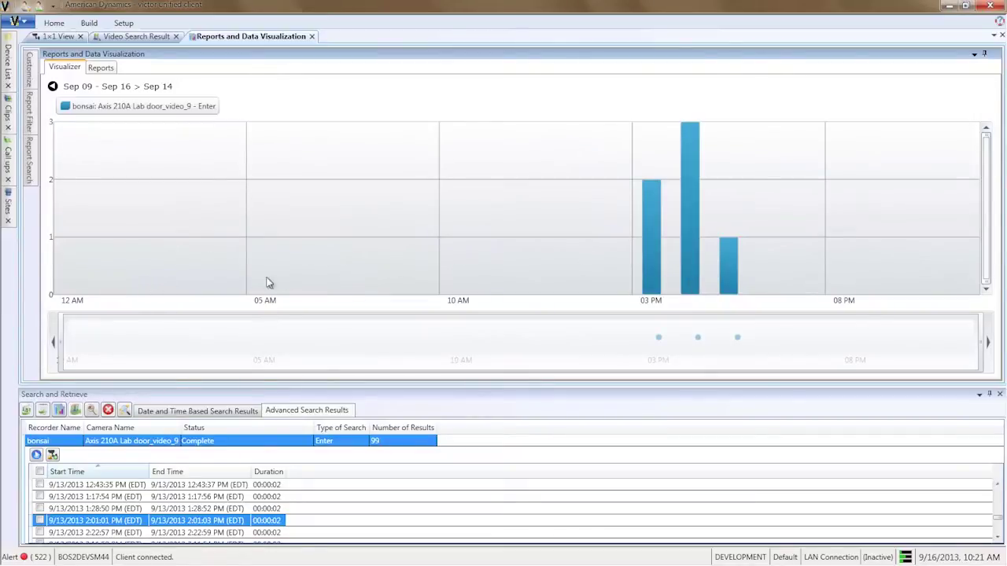
pyautogui.click(649, 260)
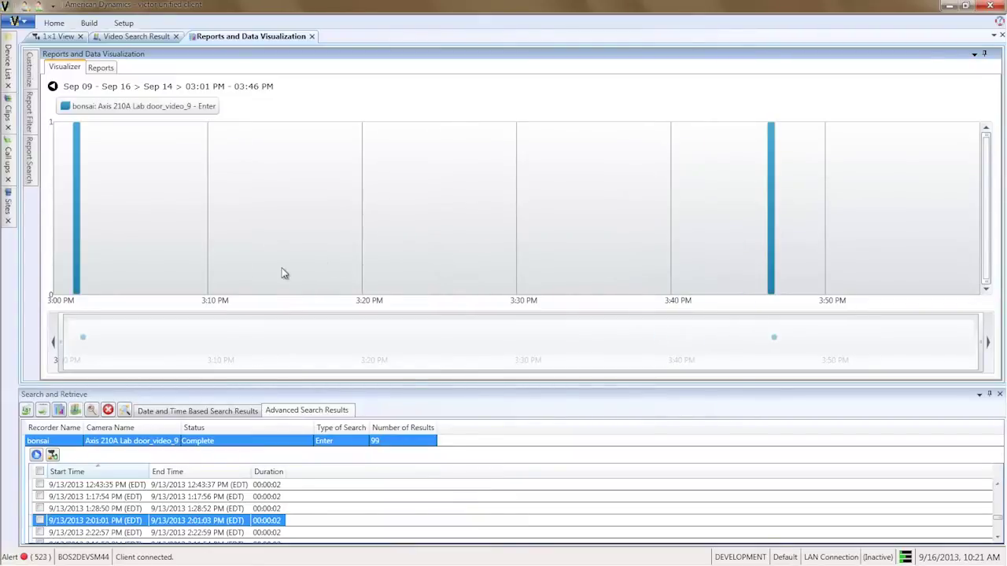
# Open the 3:01 PM event's video from the chart, play it briefly and pause it
pyautogui.moveTo(79, 216)
pyautogui.click(79, 216)
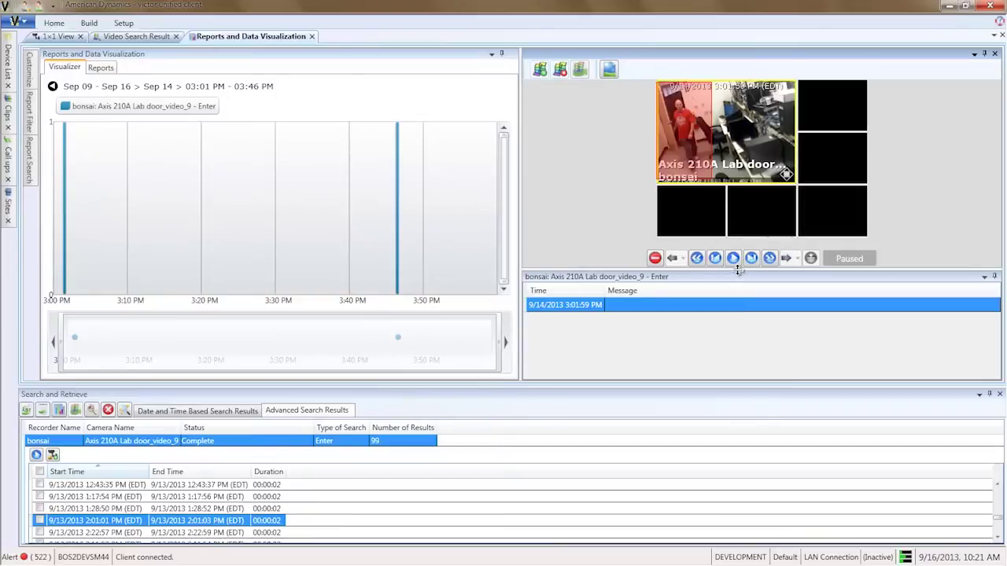
pyautogui.click(733, 259)
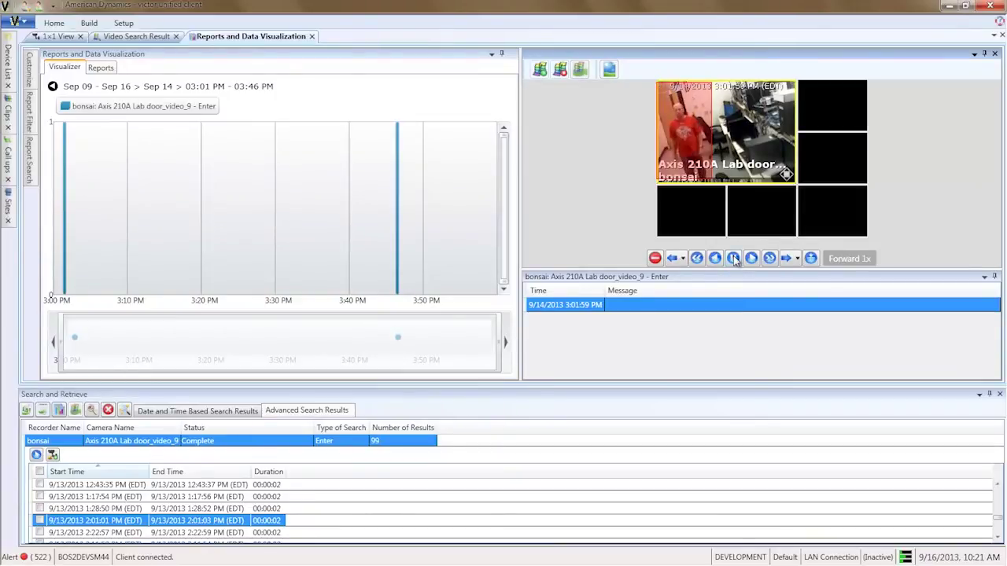
pyautogui.click(733, 258)
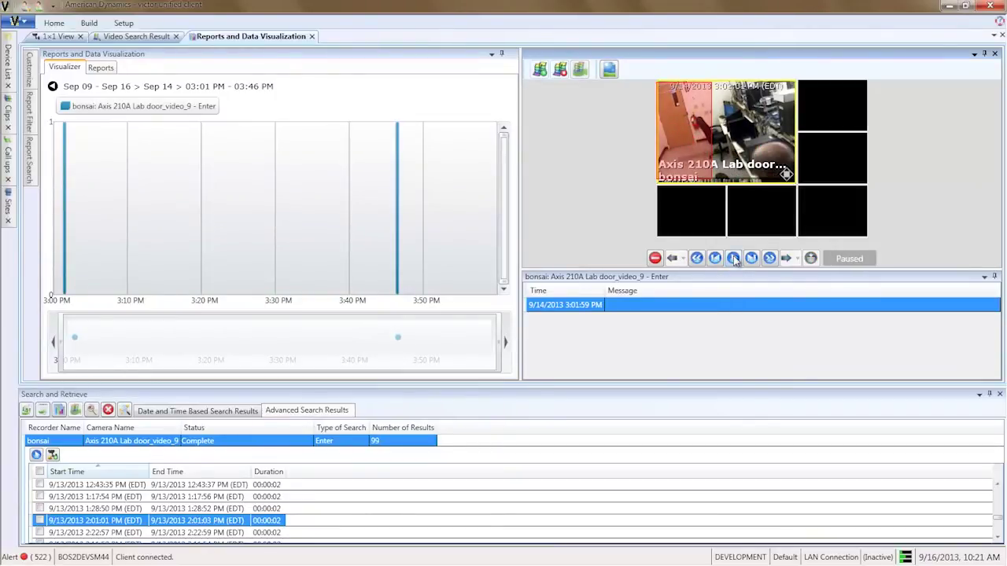
# Go back to the Sep 14 chart, review the clip behind the 5 PM column and close the video pane
pyautogui.click(157, 86)
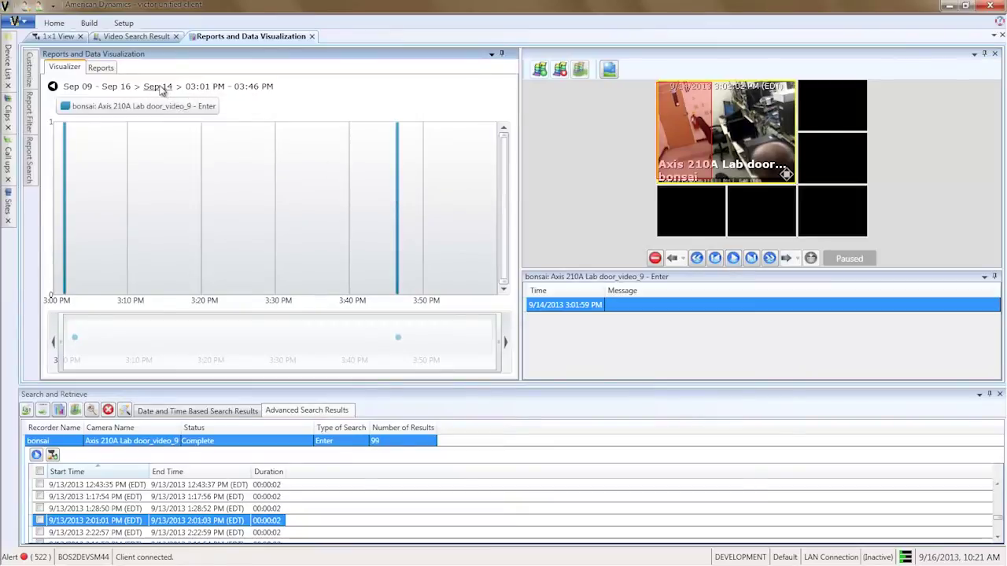
pyautogui.click(376, 251)
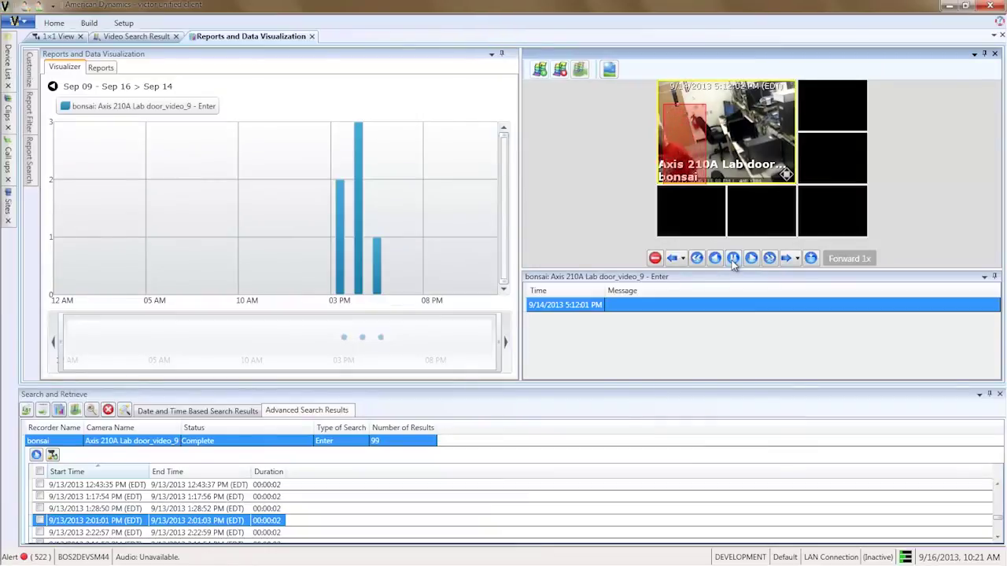
pyautogui.click(732, 260)
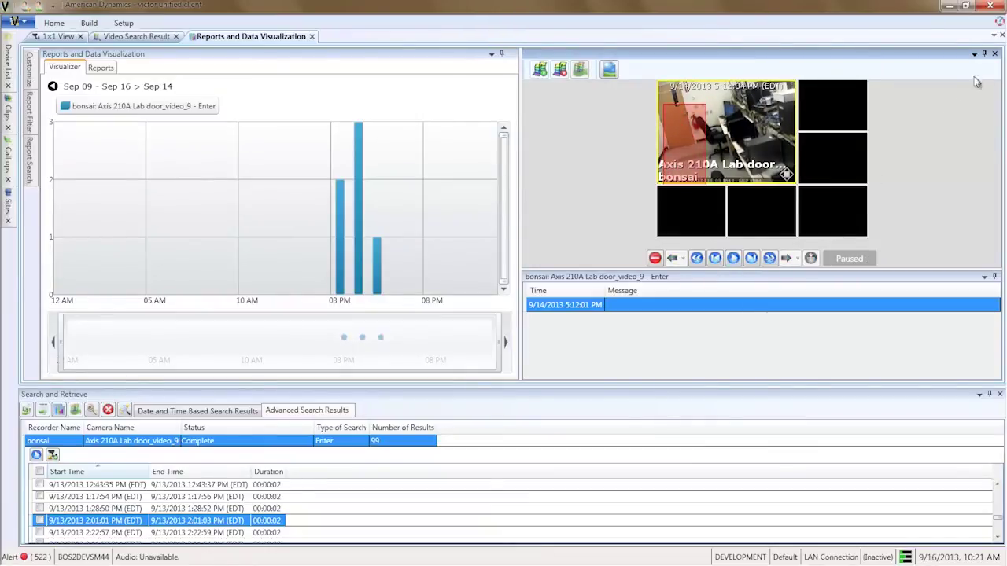
pyautogui.click(994, 53)
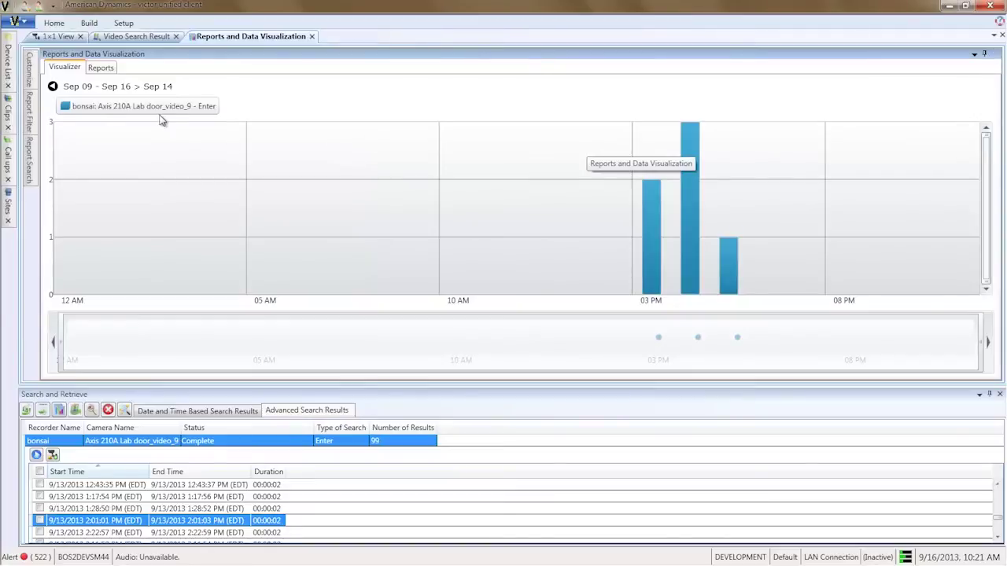
# Return to the Sep 09 - Sep 16 chart and recolor its Enter series green
pyautogui.click(105, 91)
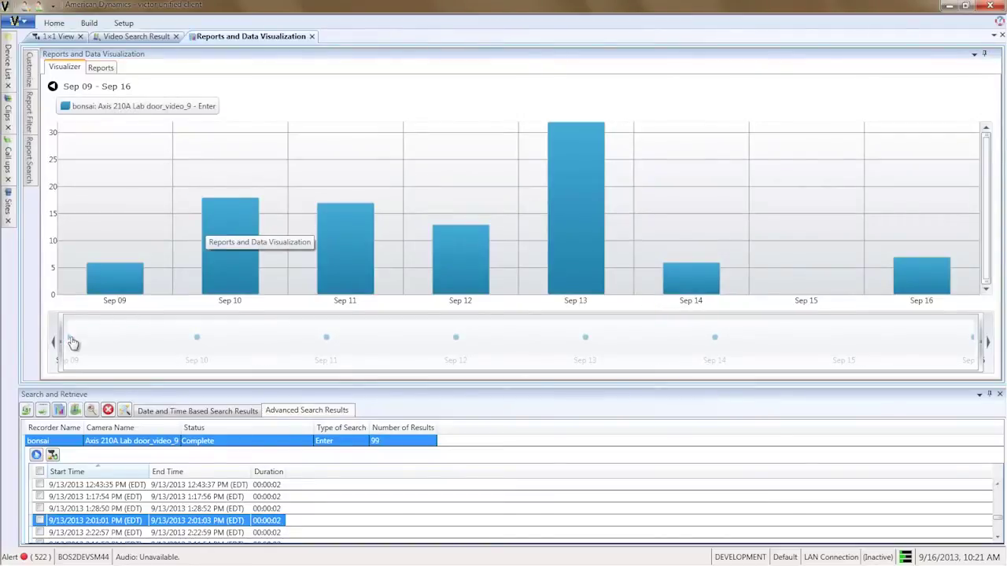
pyautogui.moveTo(60, 337); pyautogui.dragTo(39, 338)
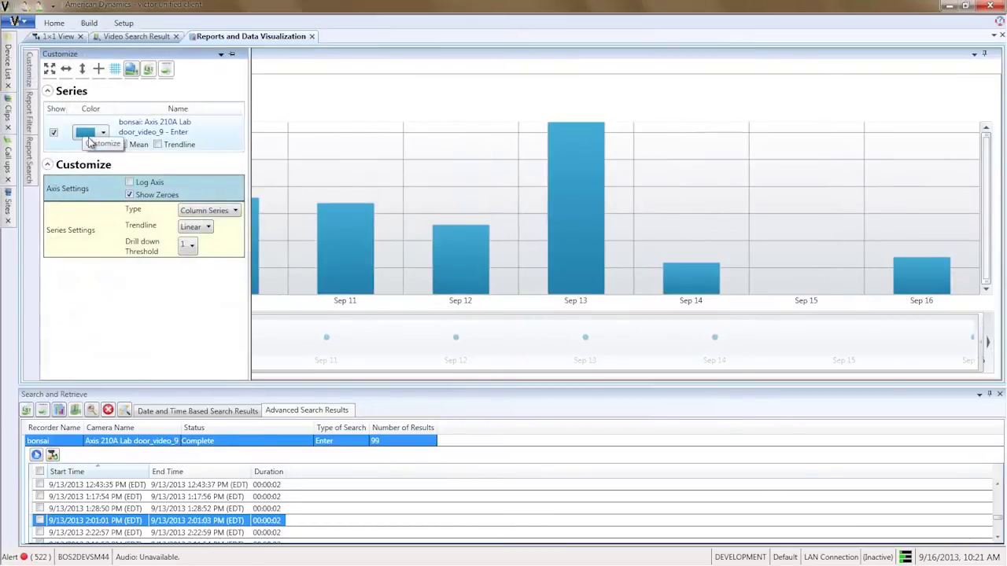
pyautogui.click(88, 132)
pyautogui.click(87, 266)
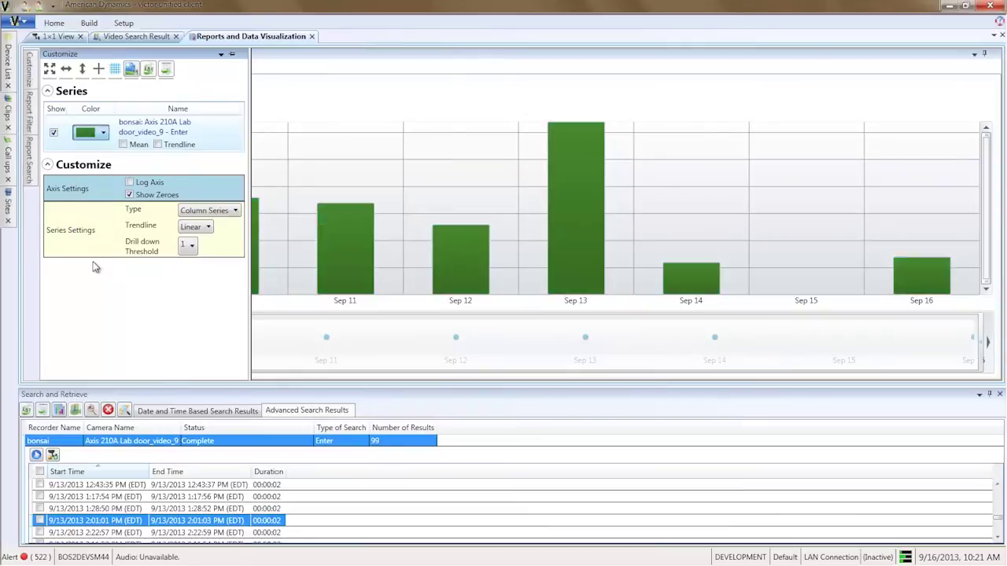
# Show the mean line and the trendline for the Enter series on the chart
pyautogui.click(124, 144)
pyautogui.moveTo(406, 230)
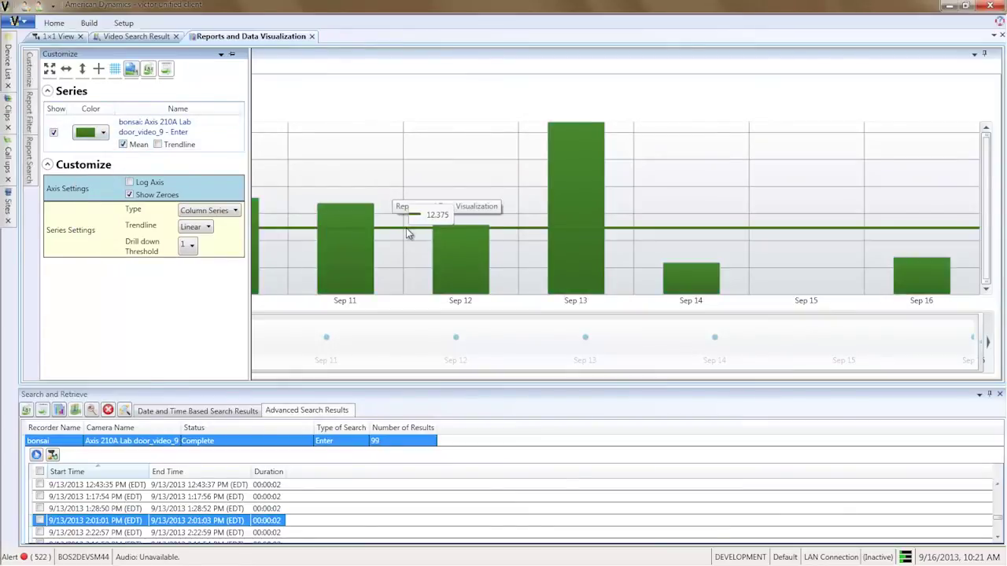
pyautogui.click(158, 145)
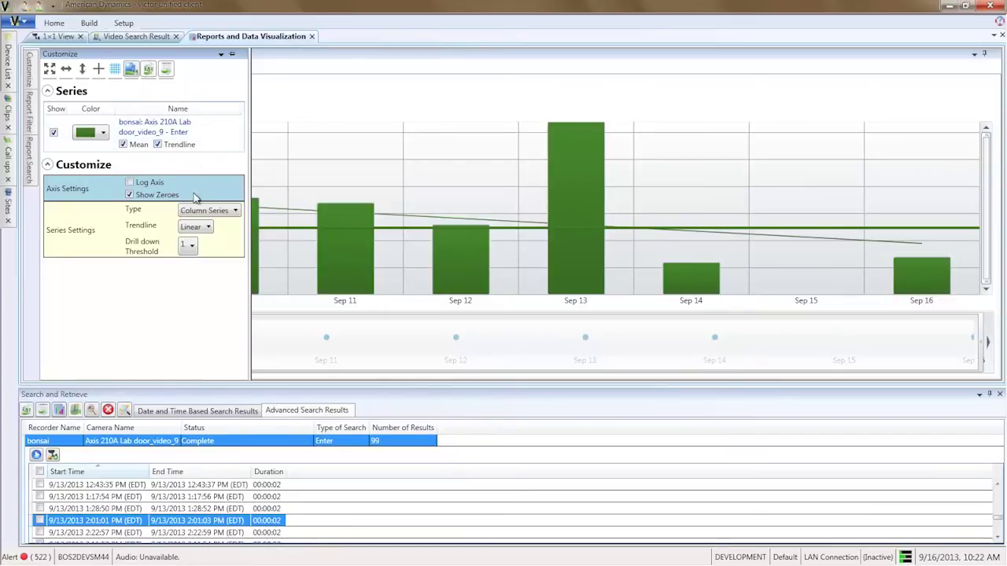
# Try the Line, Bar and Area Series types on the chart and return it to Column Series
pyautogui.click(209, 212)
pyautogui.click(209, 221)
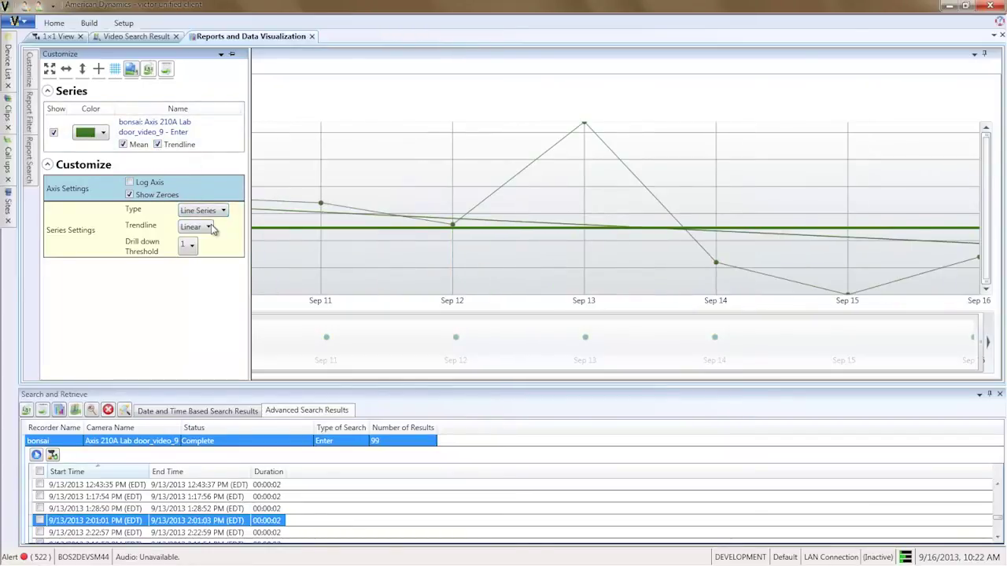
pyautogui.click(209, 211)
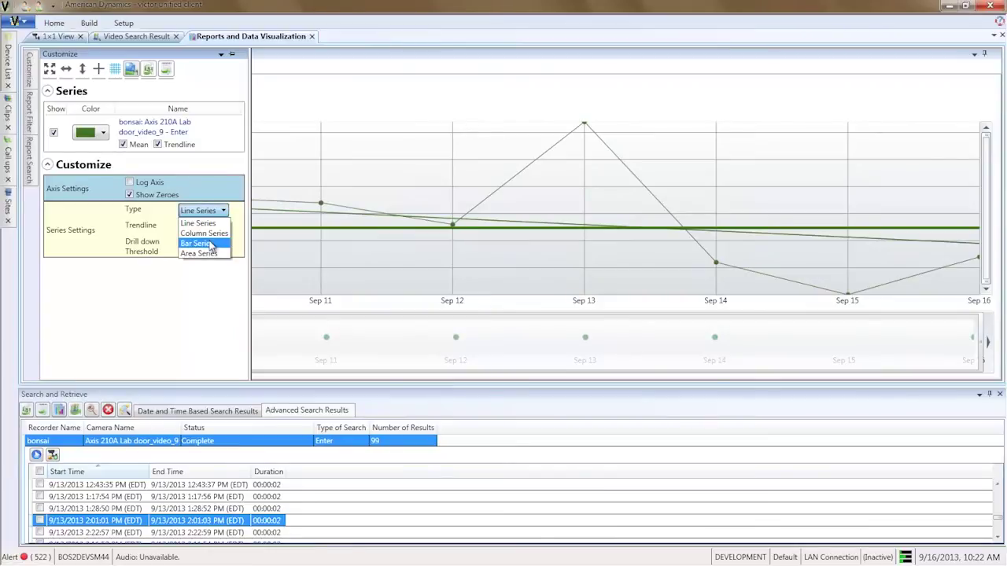
pyautogui.click(210, 246)
pyautogui.click(208, 217)
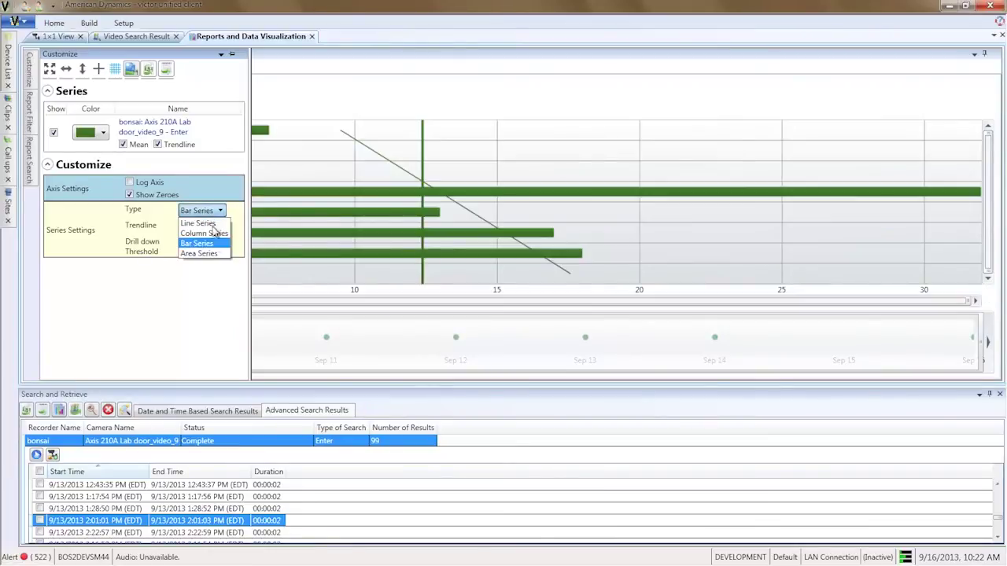
pyautogui.click(210, 258)
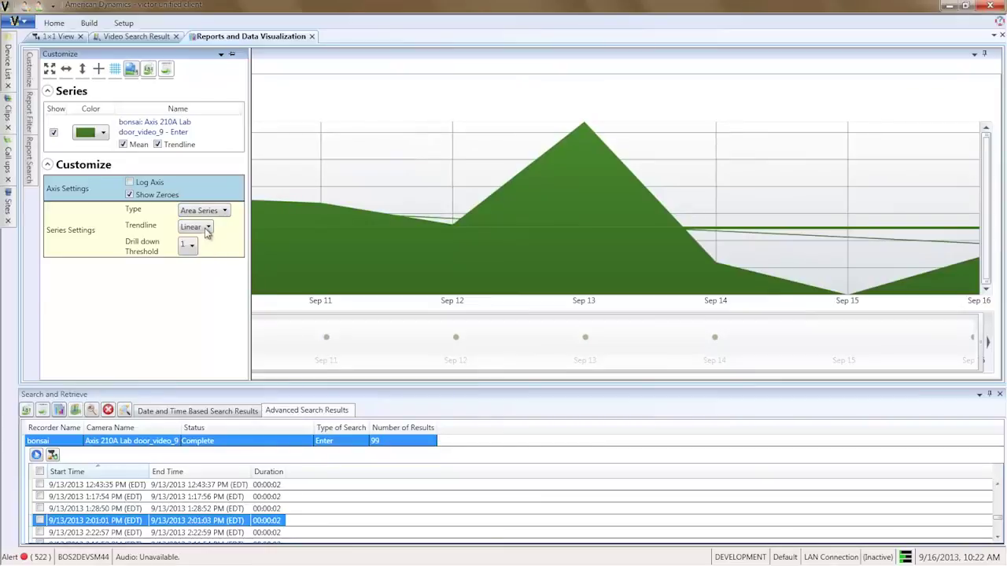
pyautogui.click(210, 217)
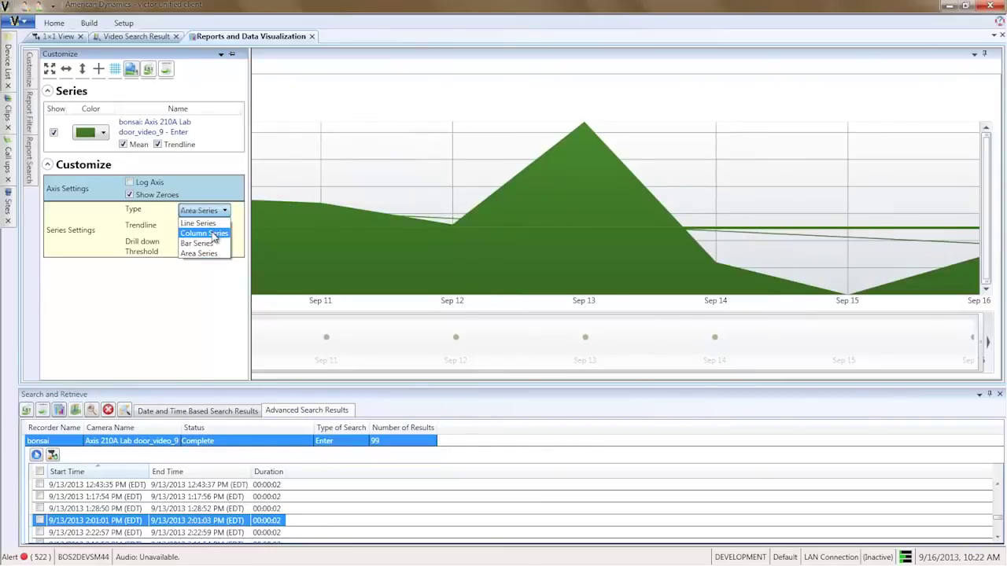
pyautogui.click(211, 233)
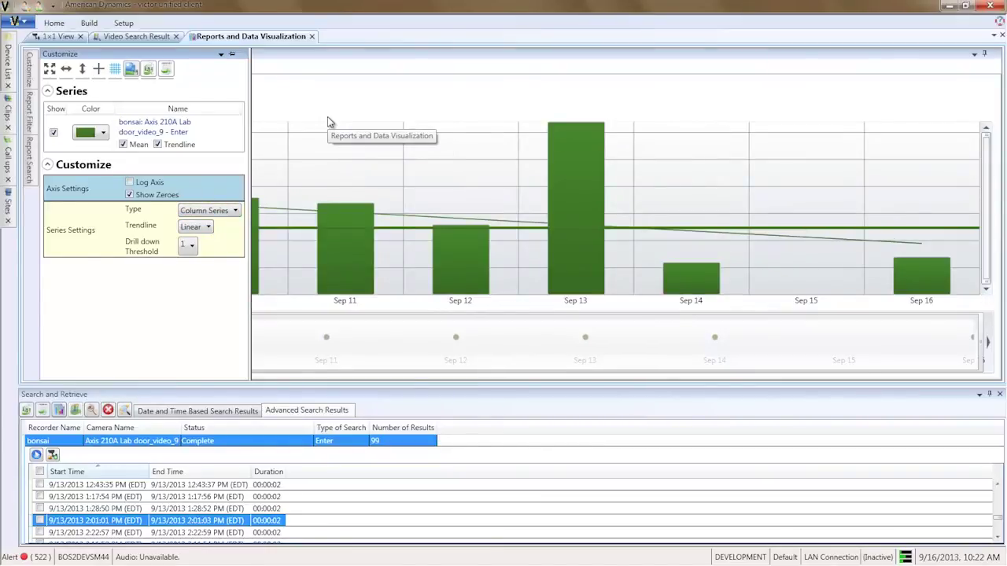
# Edit the existing camera search, change its type from Enter to Exit, keep the Last Week range and run it
pyautogui.click(335, 138)
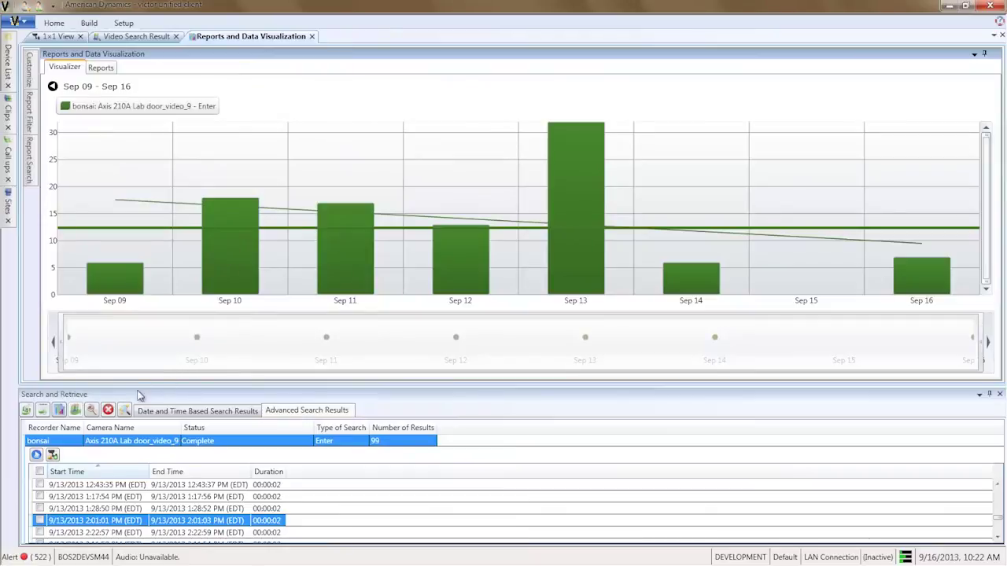
pyautogui.click(125, 412)
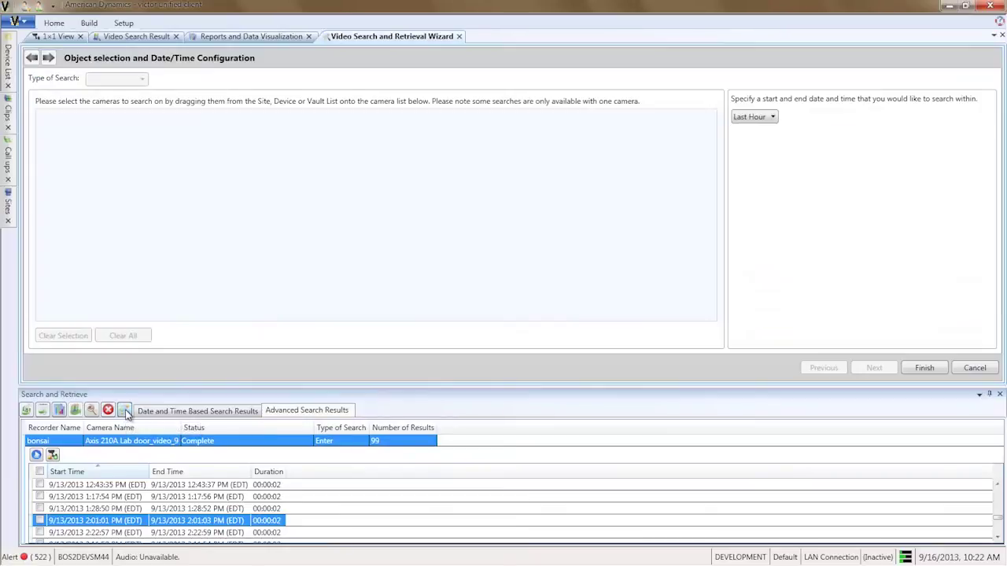
pyautogui.moveTo(236, 277); pyautogui.dragTo(234, 278)
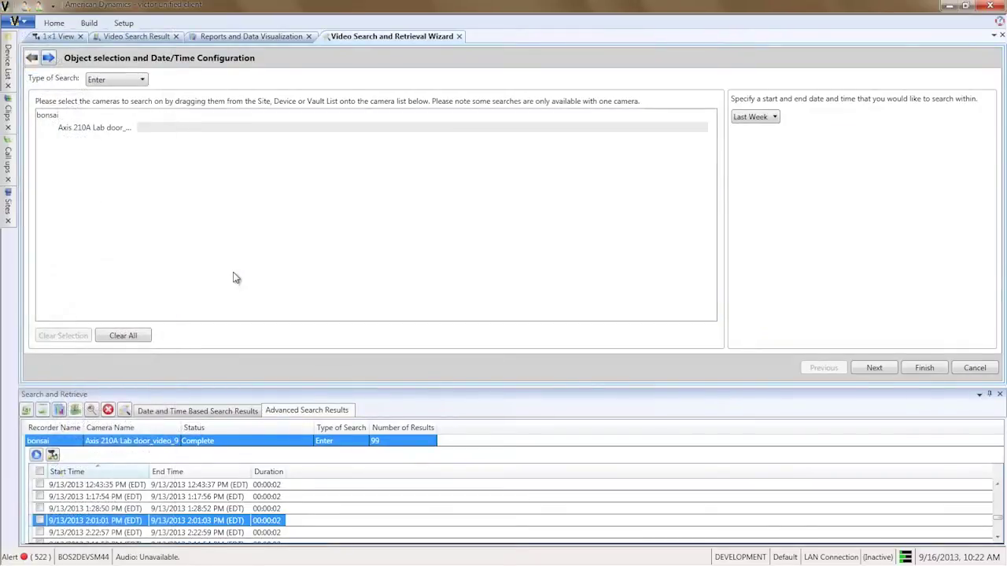
pyautogui.click(115, 80)
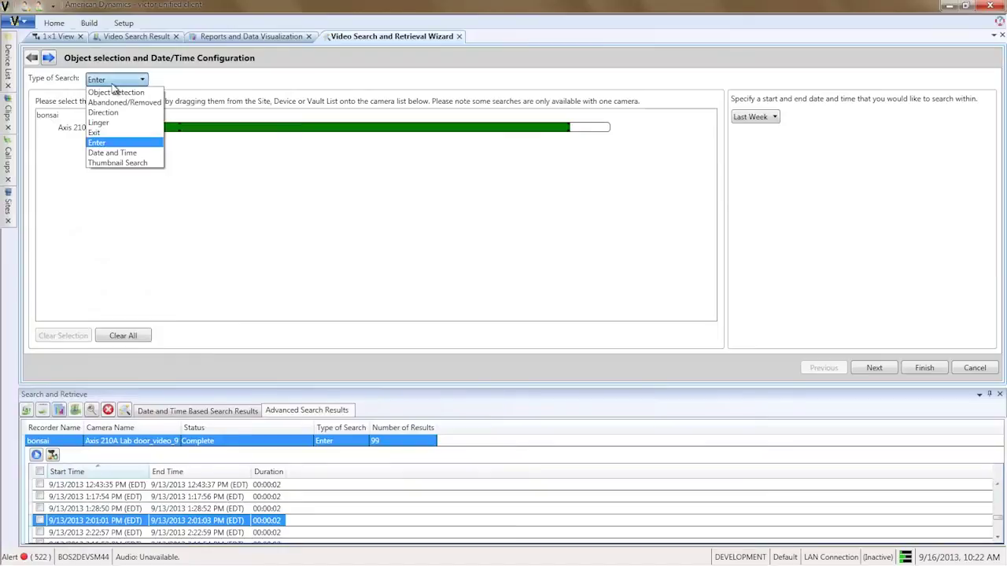
pyautogui.click(113, 139)
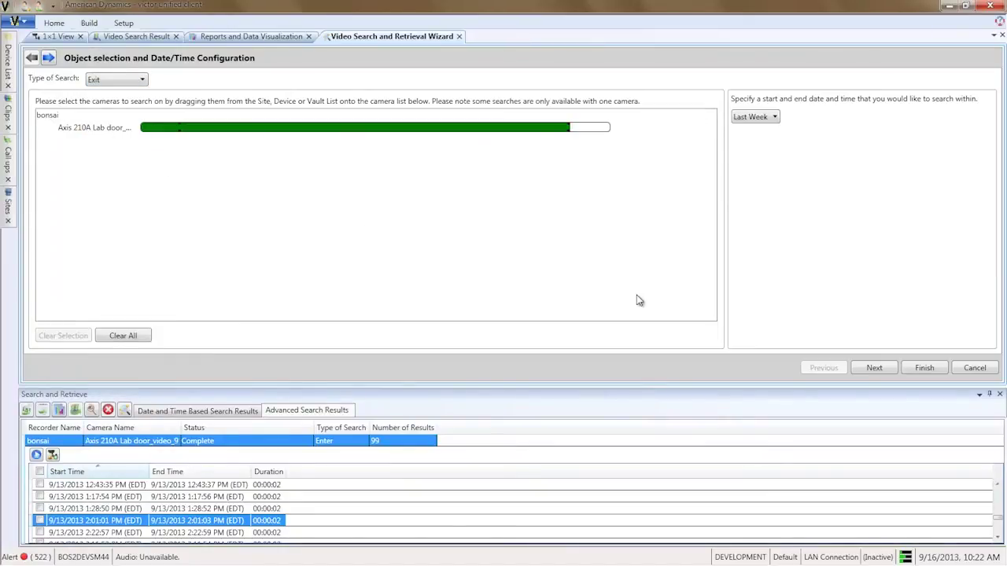
pyautogui.click(921, 369)
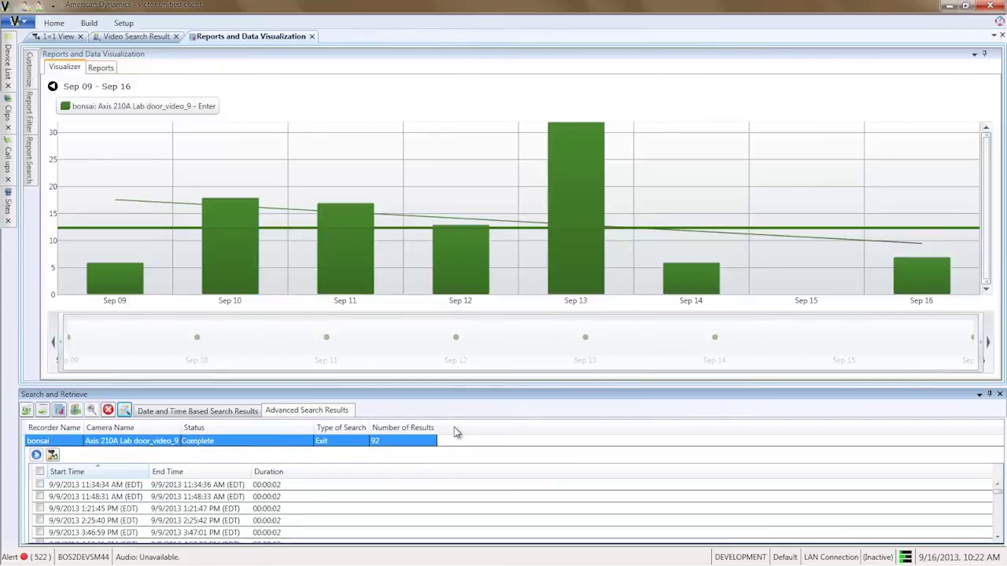
# Review the Exit clips from 9/9/2013 11:34:34 AM and 9/13/2013 5:16:34 PM, and pause the playback
pyautogui.doubleClick(187, 485)
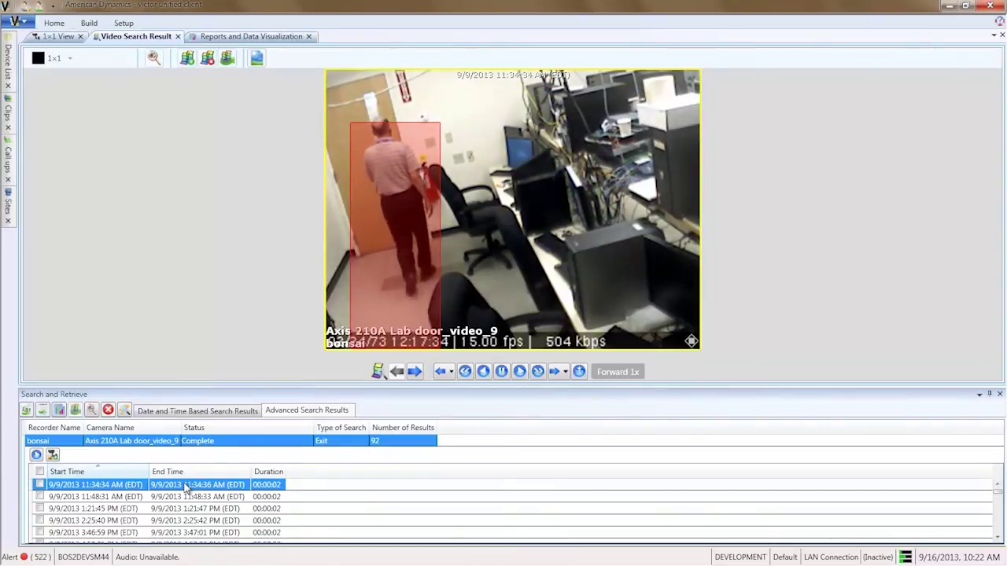
pyautogui.click(999, 514)
pyautogui.click(1000, 513)
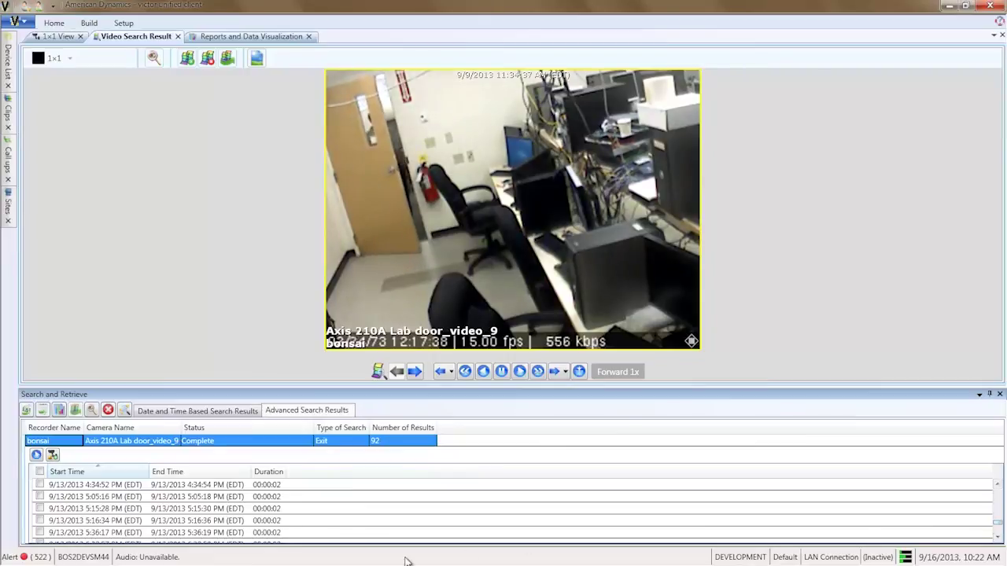
pyautogui.click(199, 522)
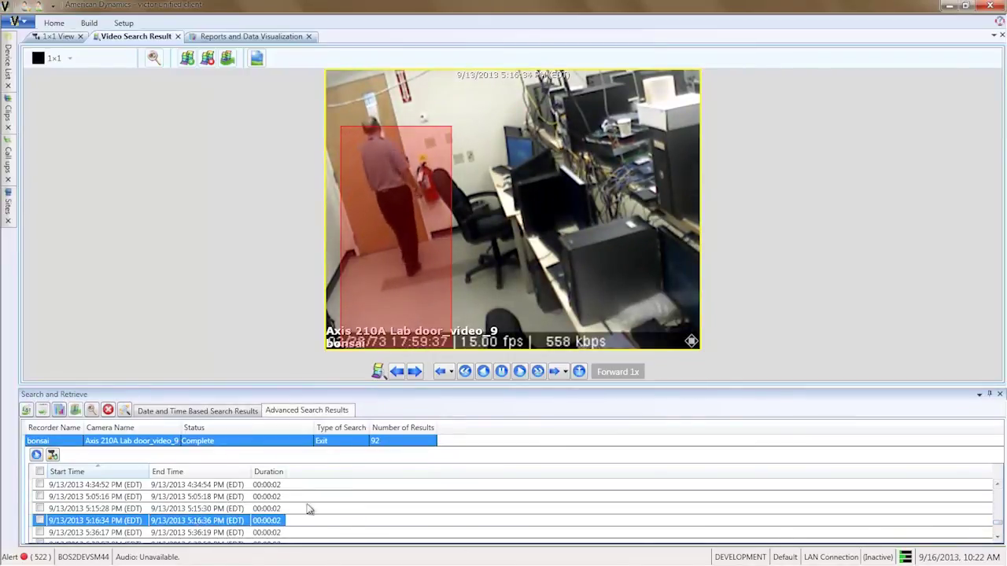
pyautogui.click(501, 371)
# Add the Exit search results to the Sep 09 - Sep 16 chart and close the Search and Retrieve pane
pyautogui.click(252, 37)
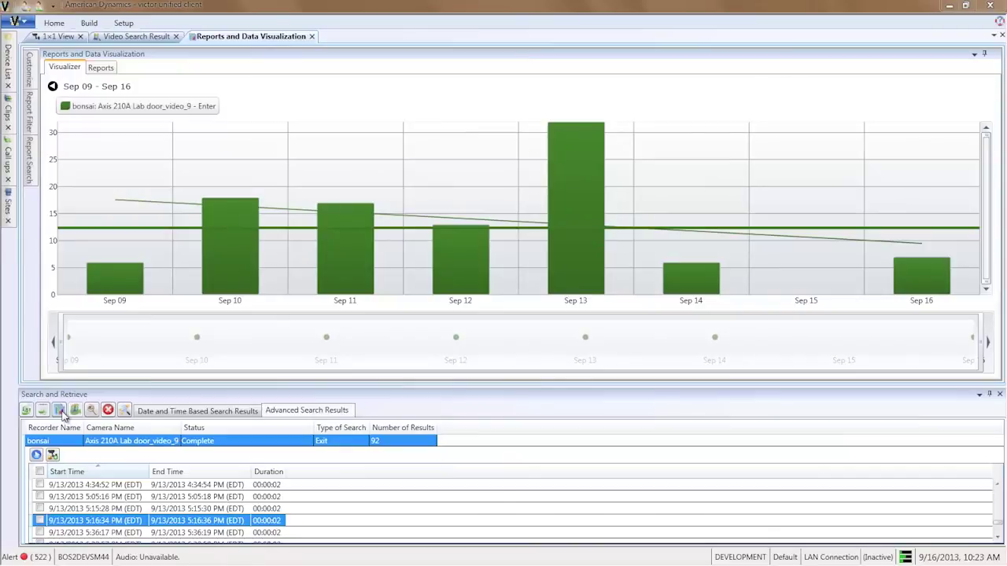
pyautogui.moveTo(301, 249); pyautogui.dragTo(427, 166)
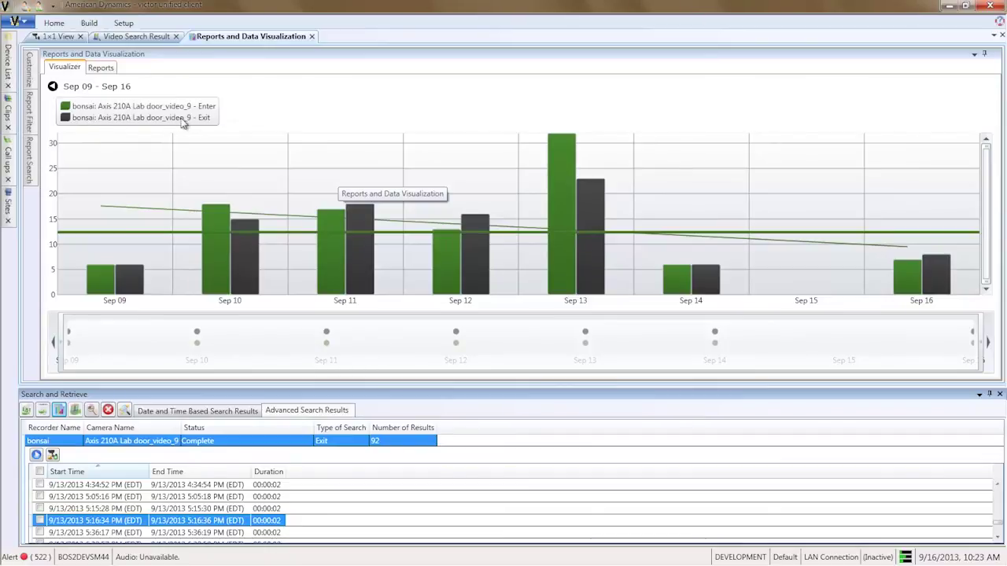
pyautogui.click(999, 394)
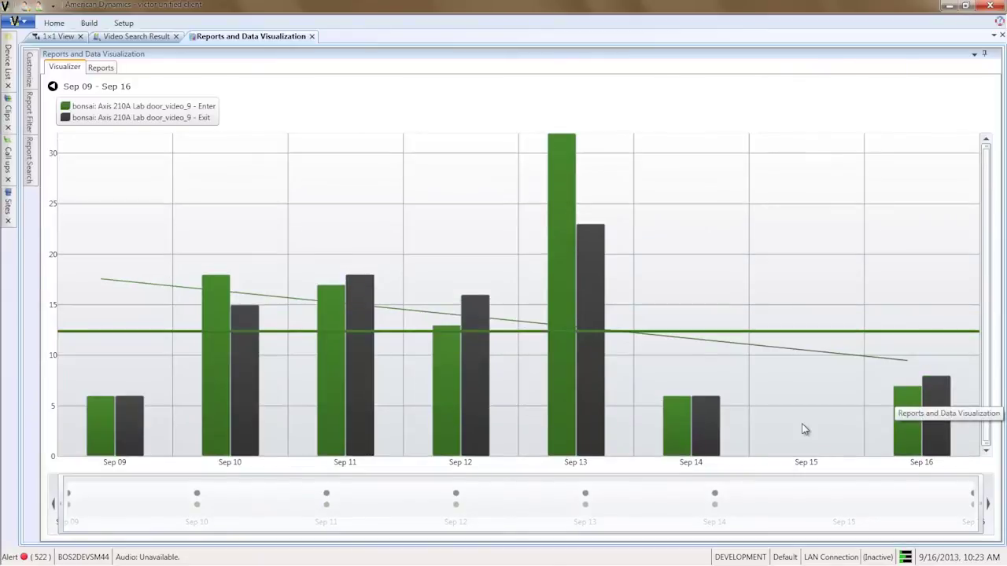
# Drill down from the Sep 14 Enter column to its 3 PM column and play the 3:46 PM Enter clip
pyautogui.click(671, 415)
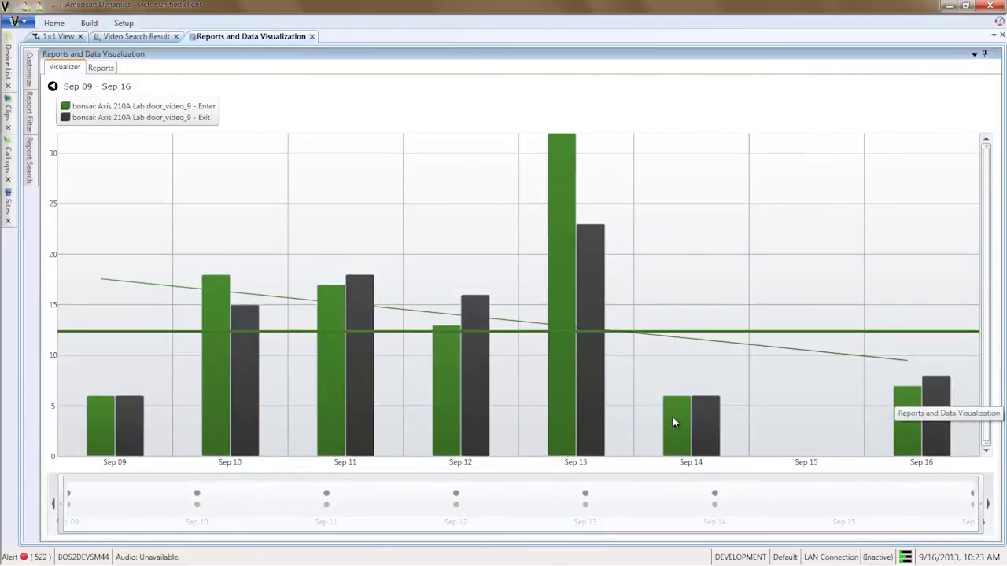
pyautogui.moveTo(654, 404)
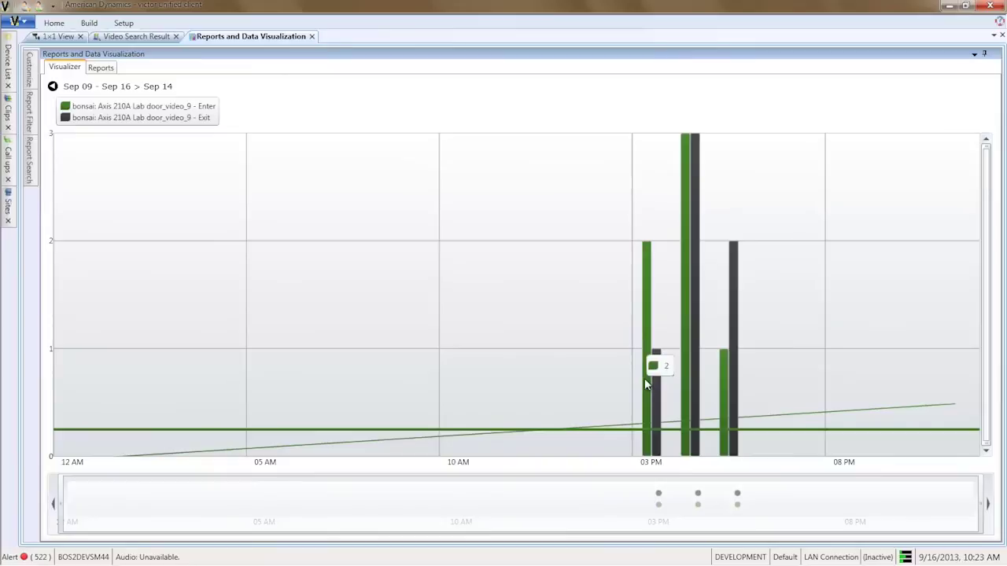
pyautogui.click(645, 380)
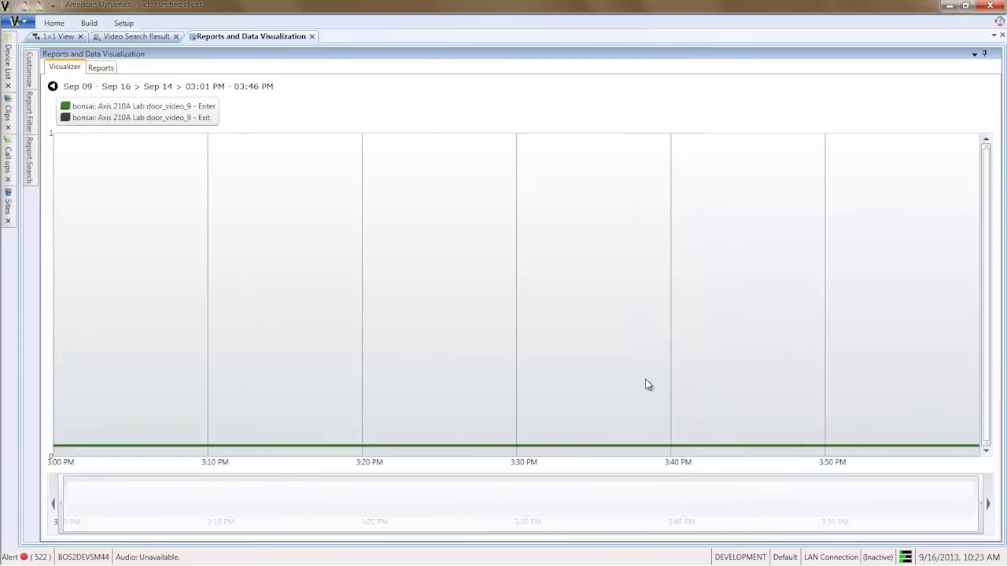
pyautogui.click(770, 331)
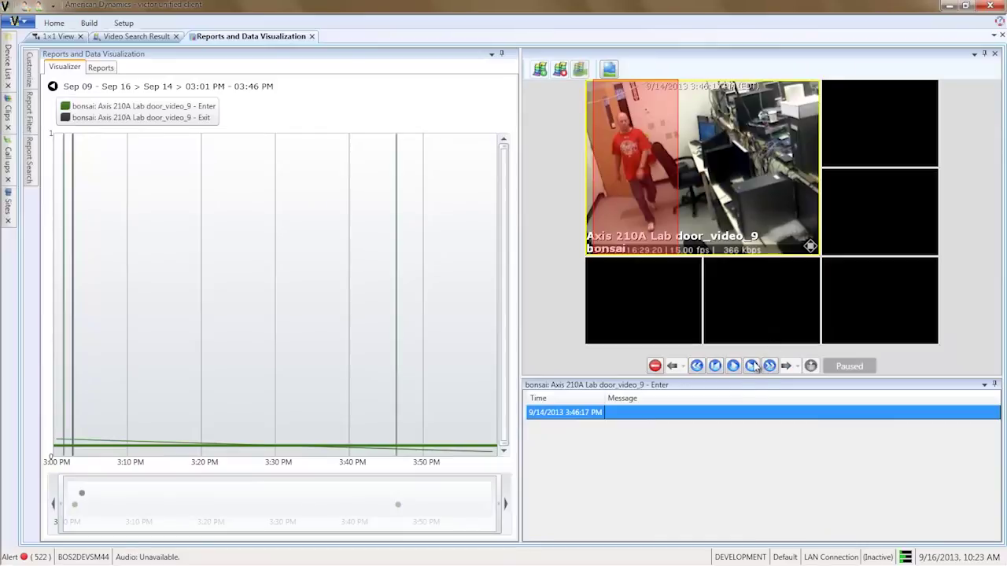
pyautogui.click(734, 368)
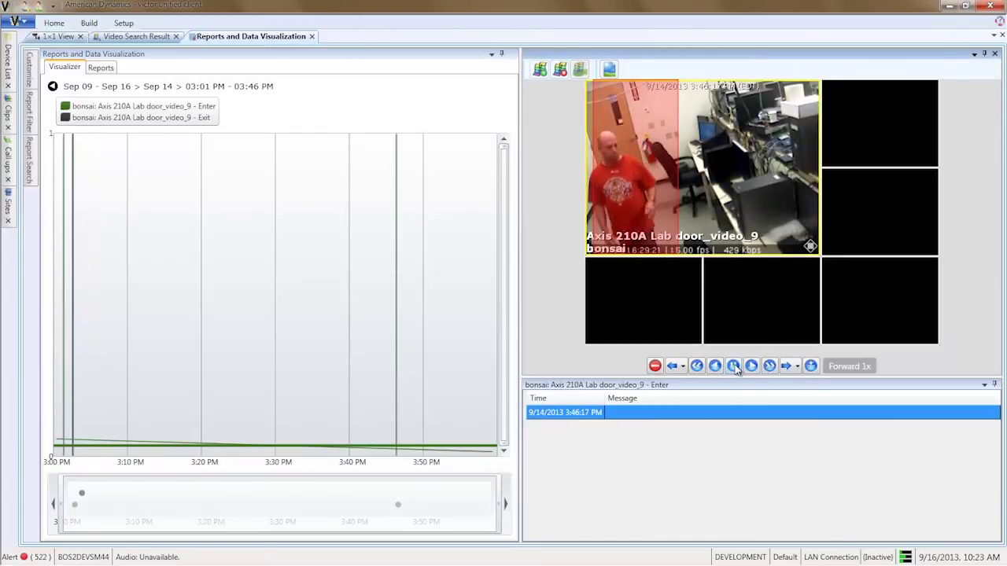